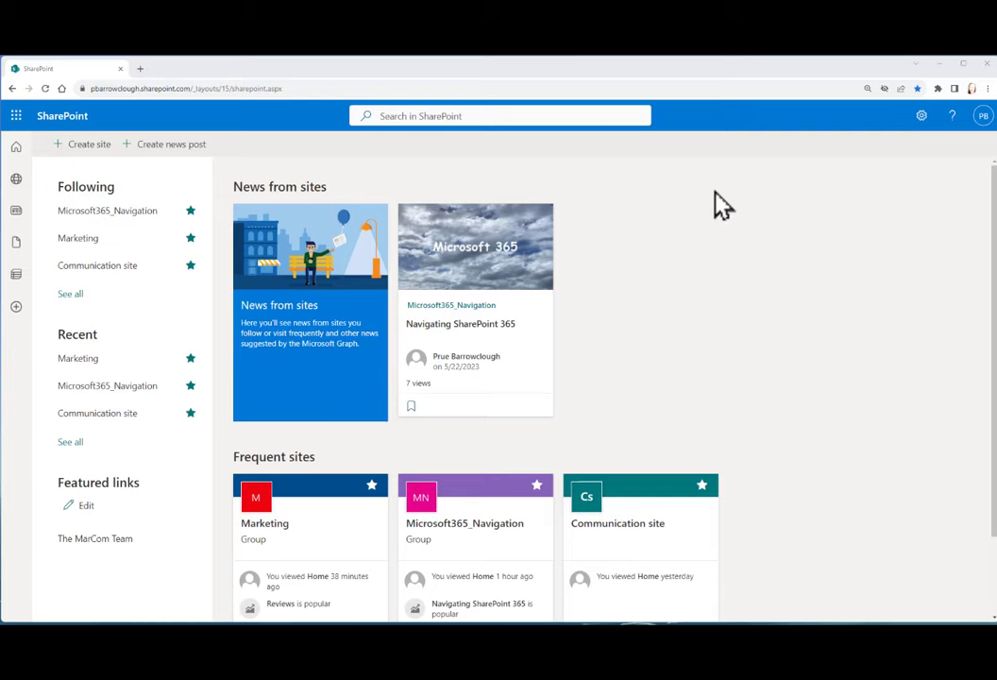
Open the Documents library of the Marketing site and review its options for creating and uploading items.
left_click(330, 540)
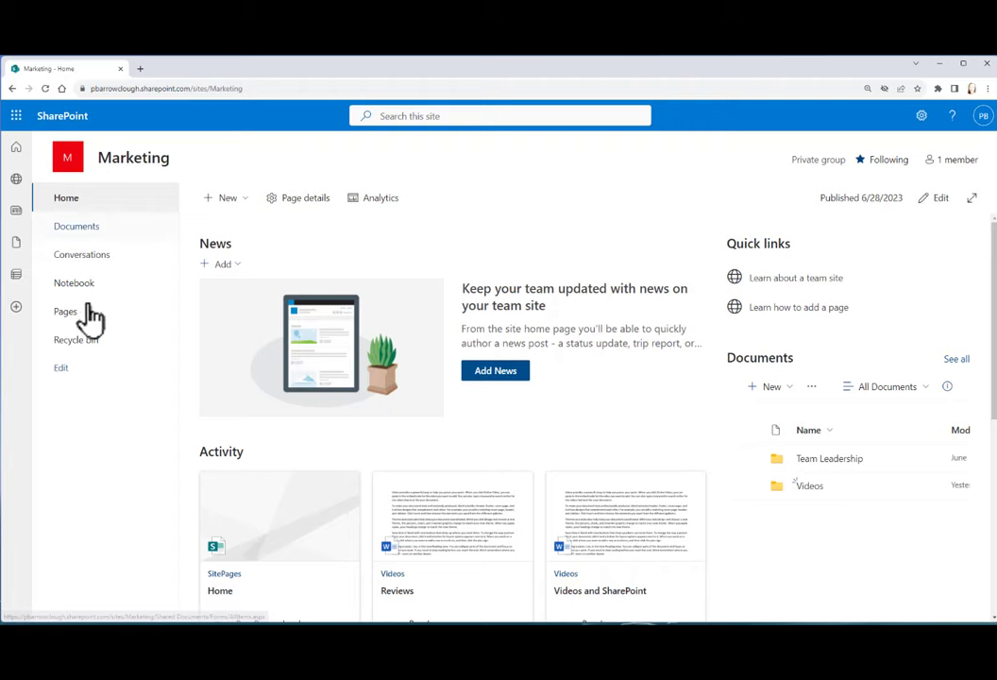
left_click(72, 229)
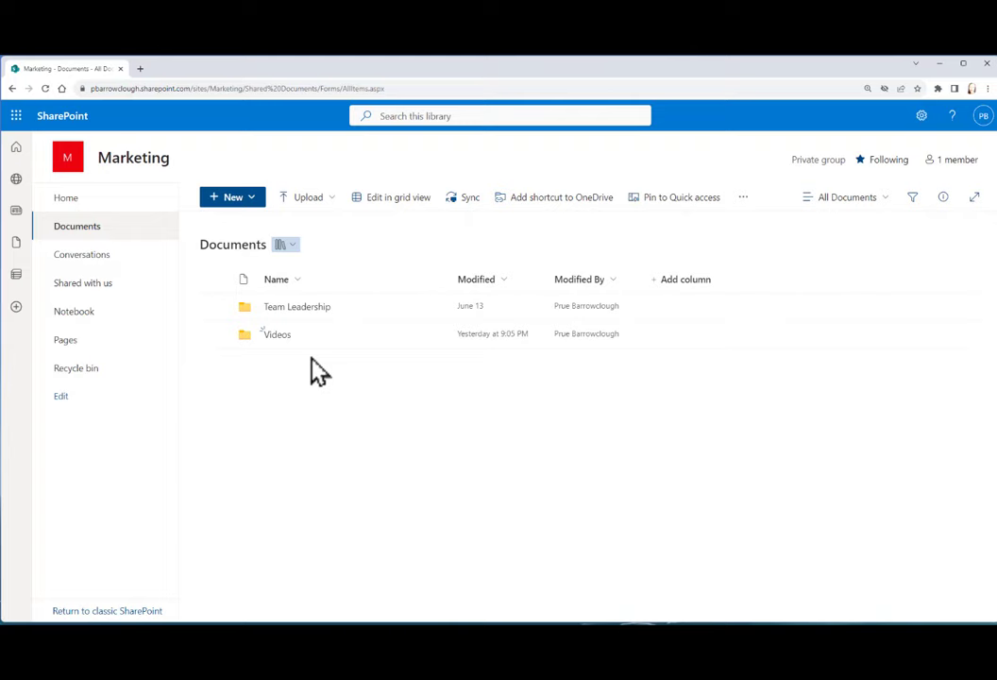
left_click(247, 200)
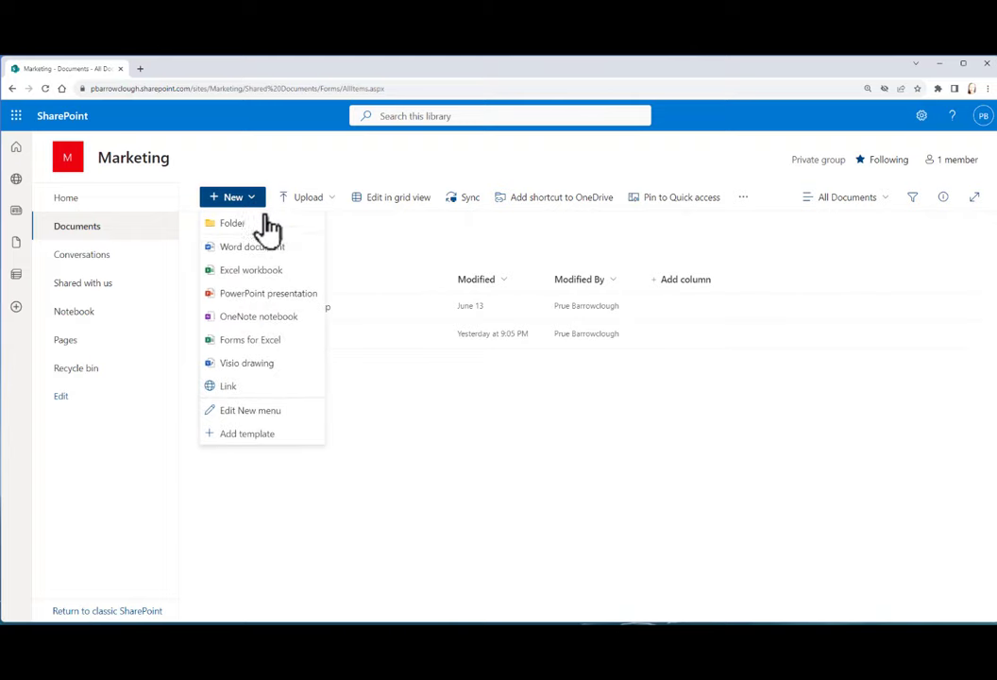
key("Down")
key("Down")
key("Down")
key("Down")
left_click(335, 200)
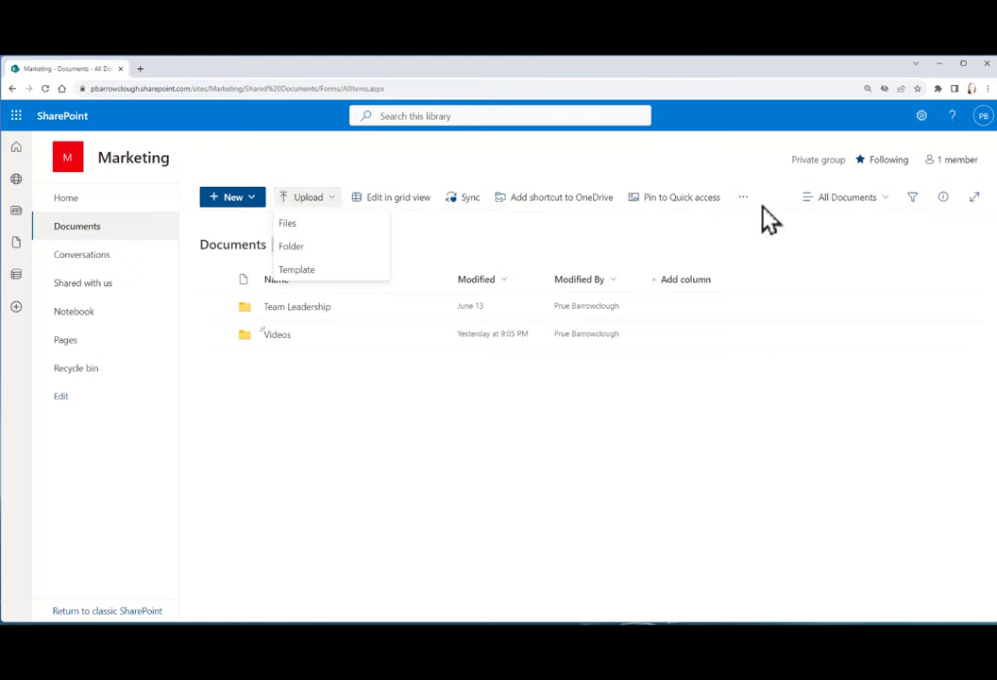
left_click(251, 163)
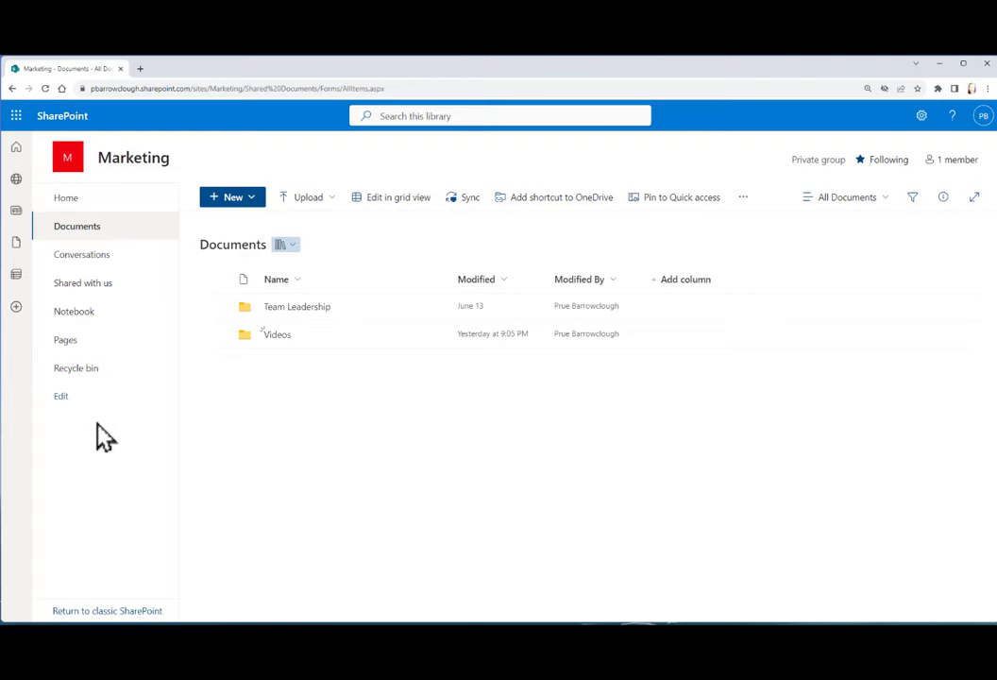
View the Marketing site's contents, look into the Site Pages library, and return to the site contents.
left_click(924, 119)
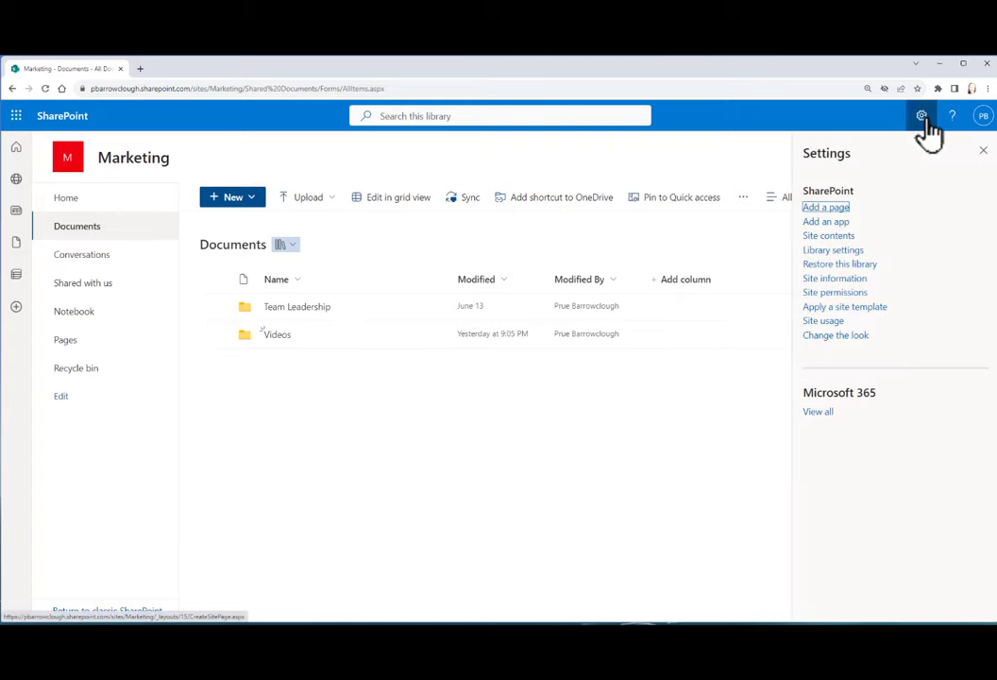
left_click(831, 238)
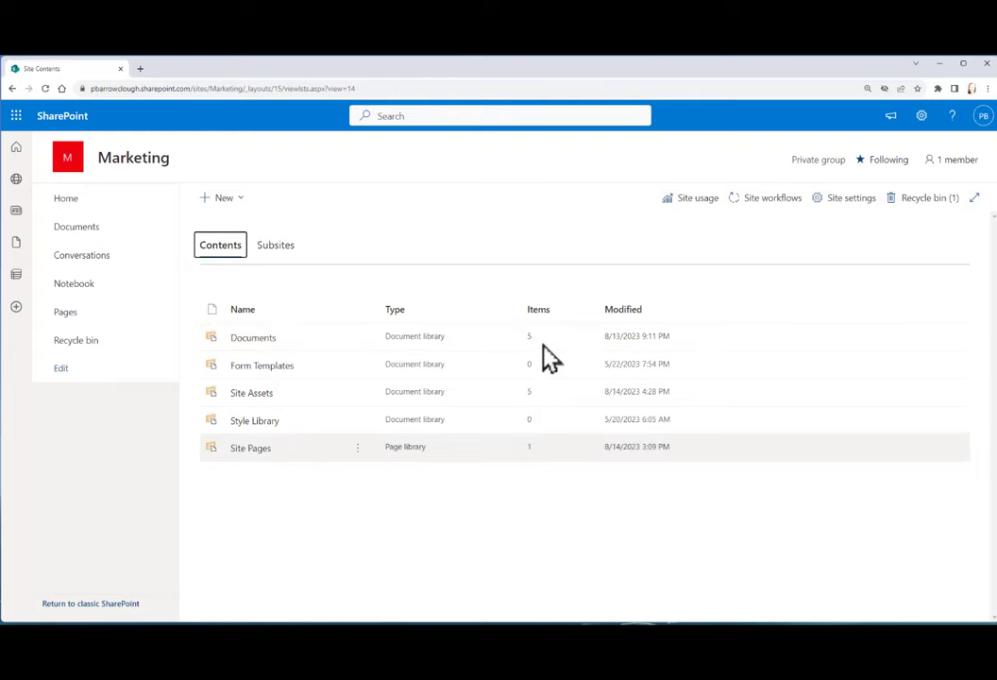
left_click(268, 452)
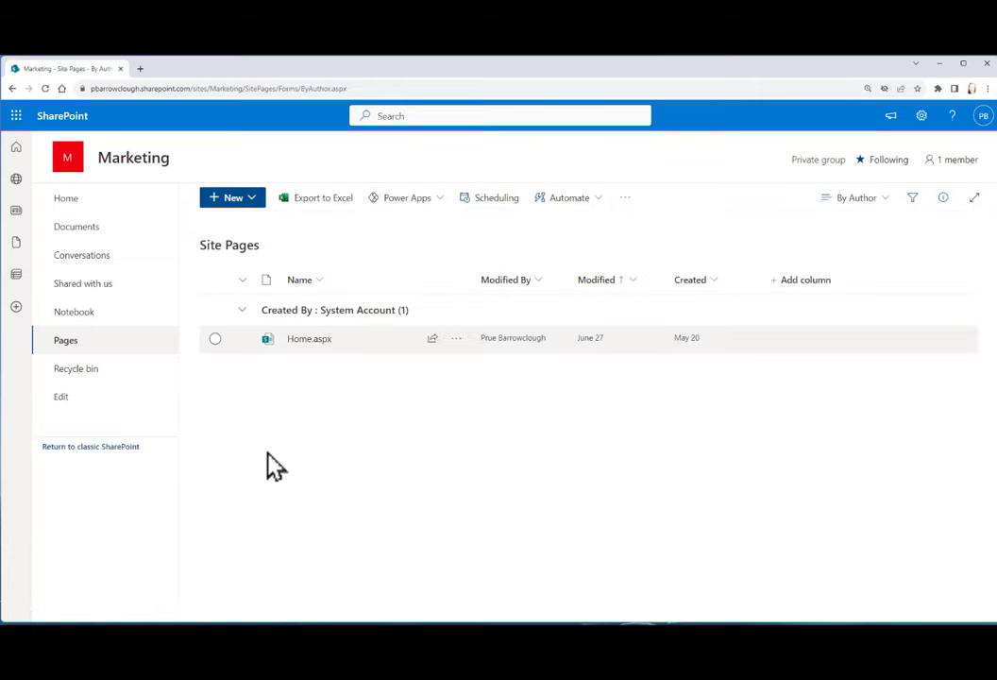
mouse_move(302, 341)
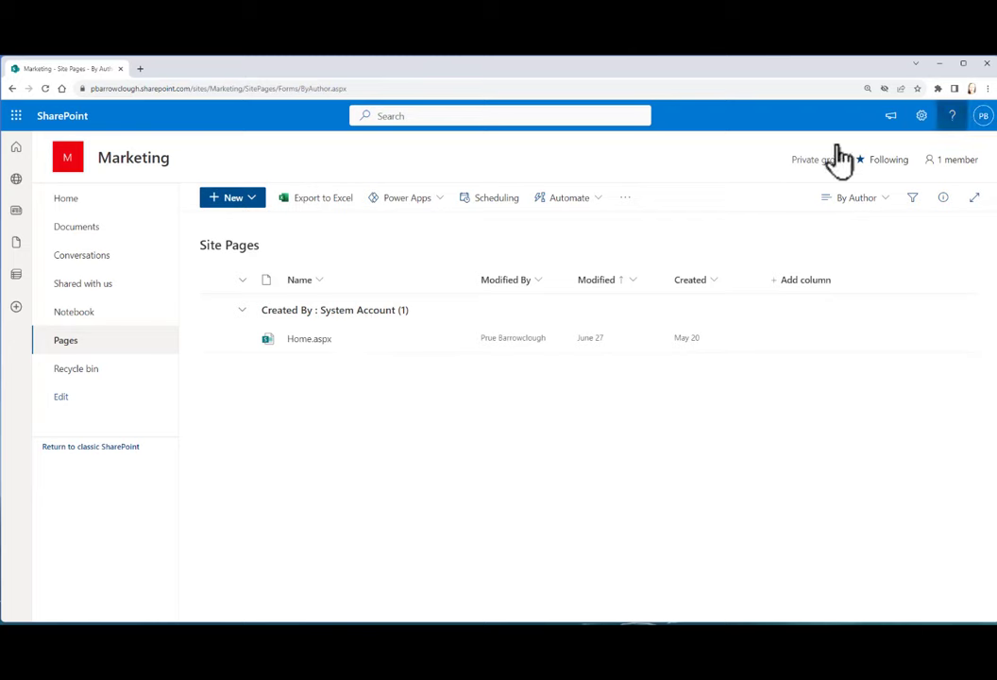
left_click(921, 116)
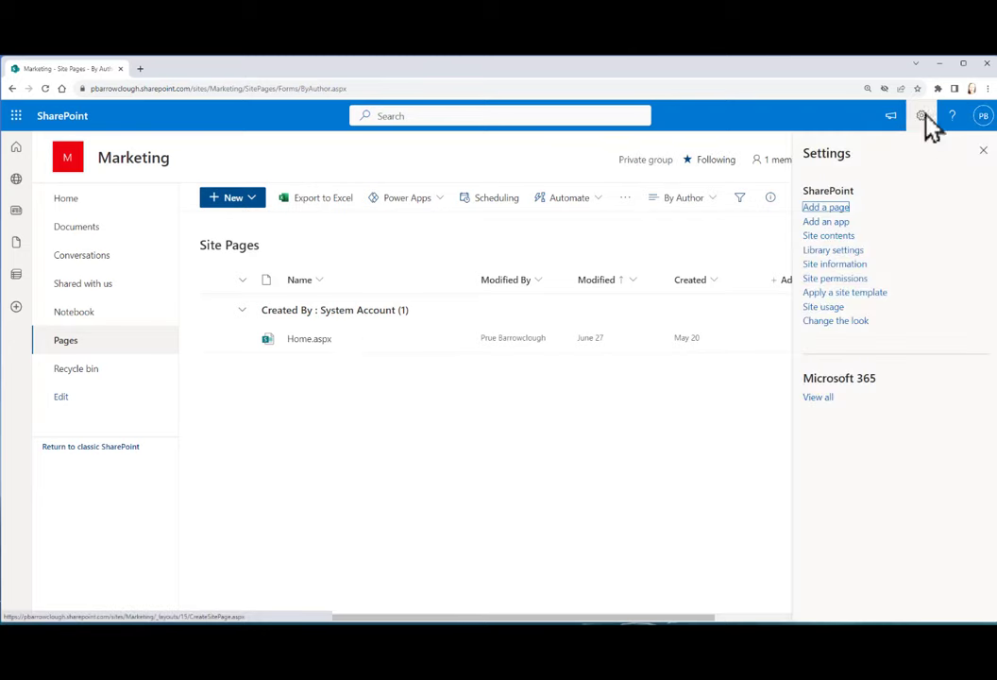
left_click(849, 238)
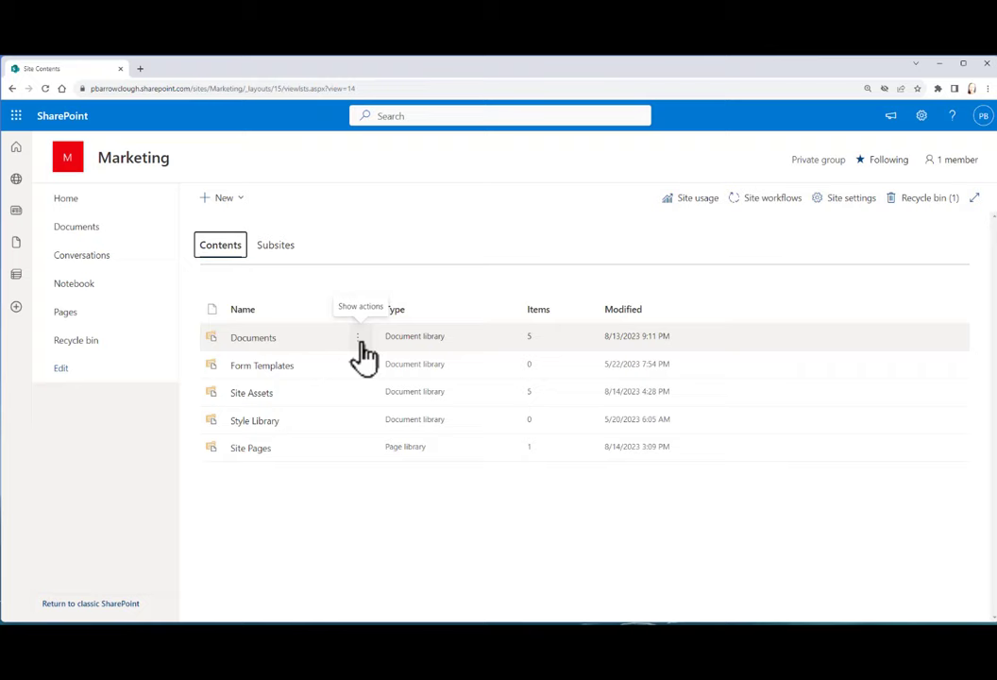
View the details page of the Documents library and return to the site contents.
left_click(360, 338)
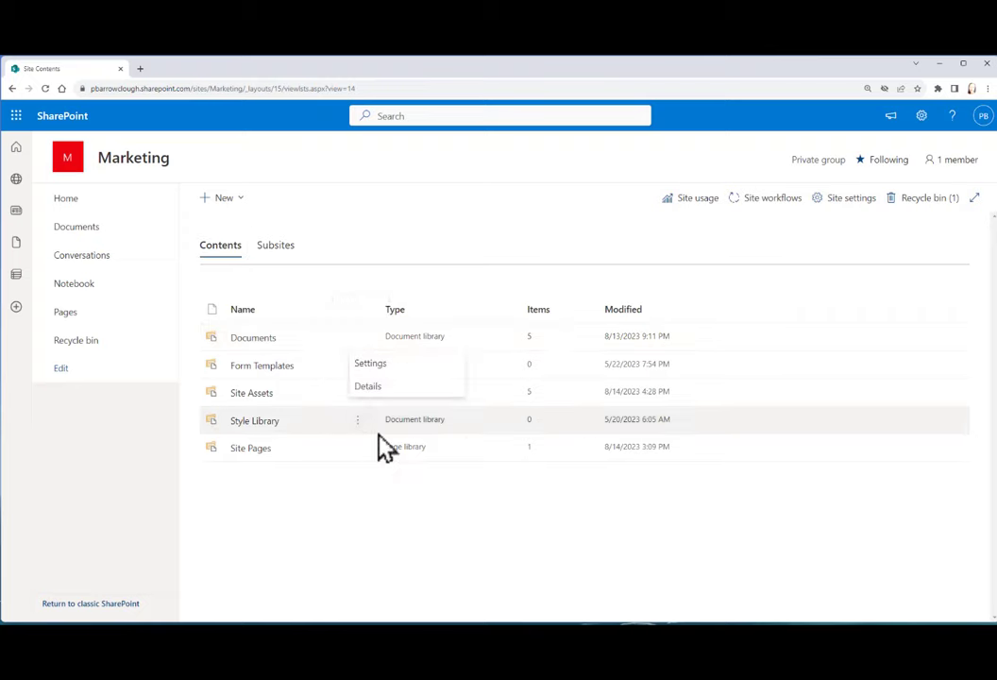
left_click(420, 388)
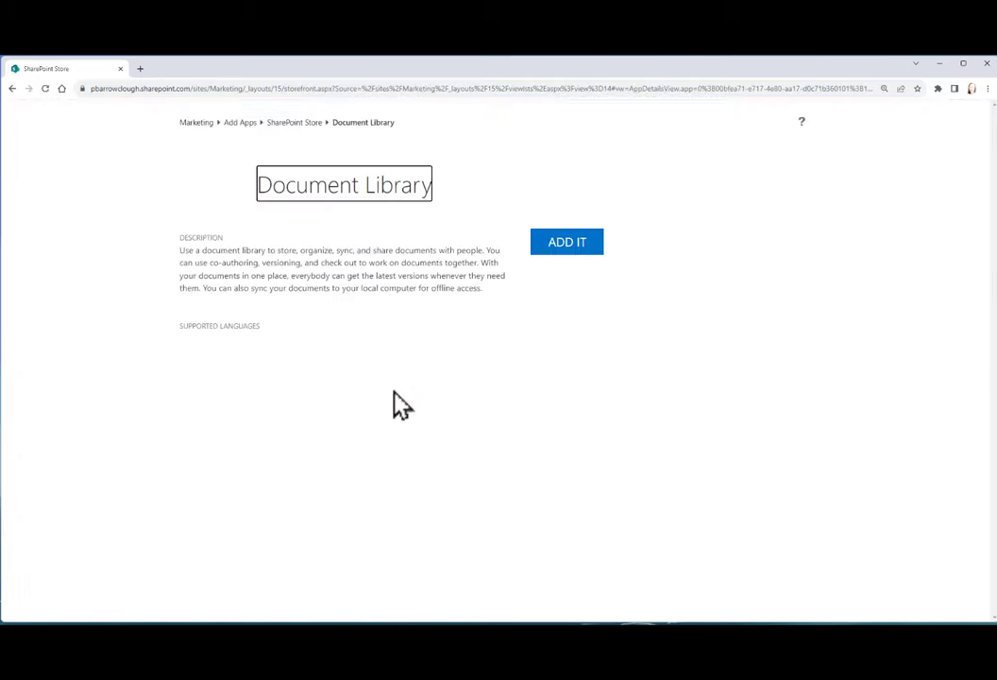
left_click(12, 88)
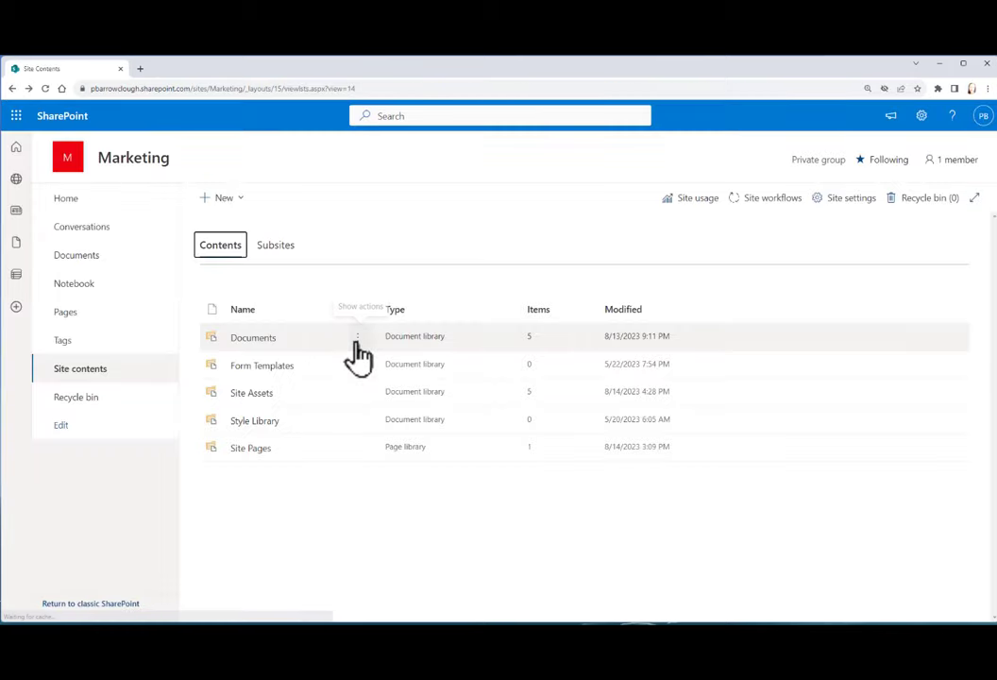
Rename the Documents library as "Main Documents" in its general settings and save the change.
left_click(357, 336)
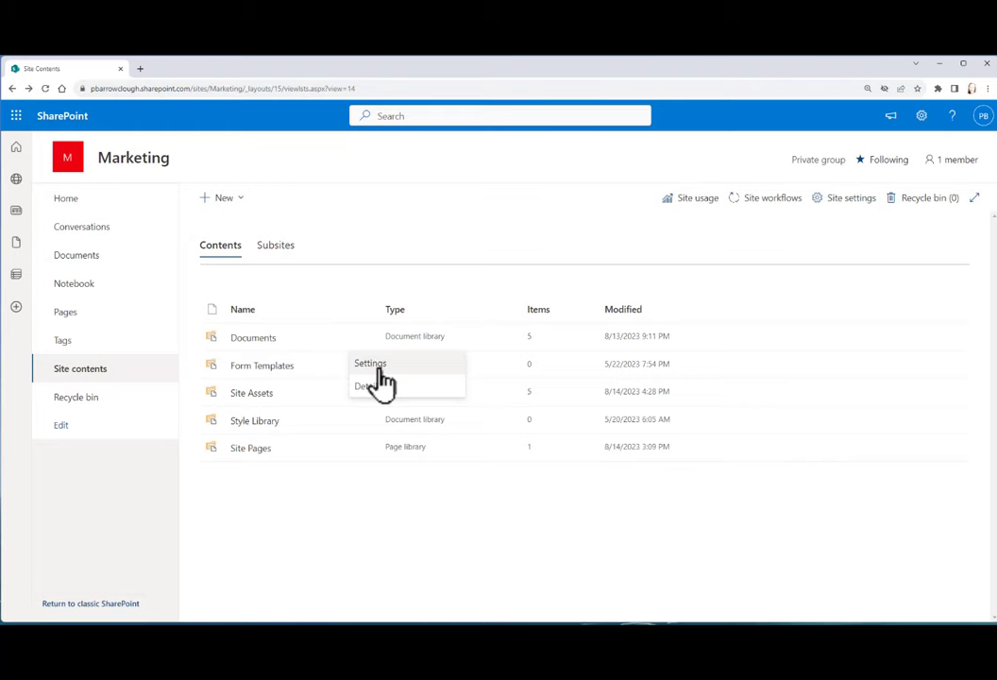
left_click(380, 365)
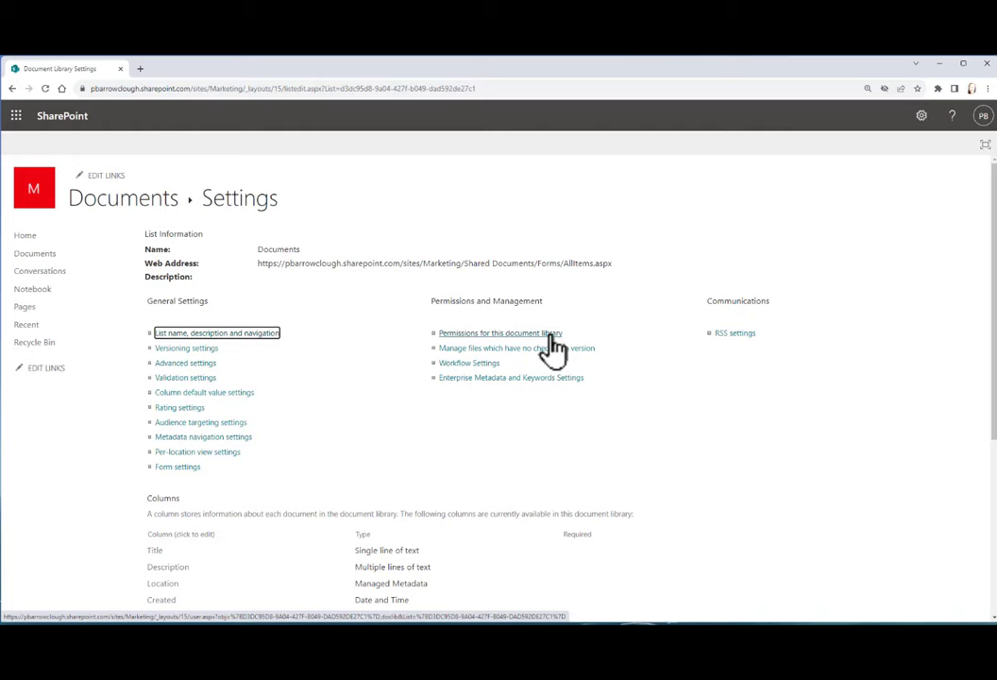
left_click(188, 335)
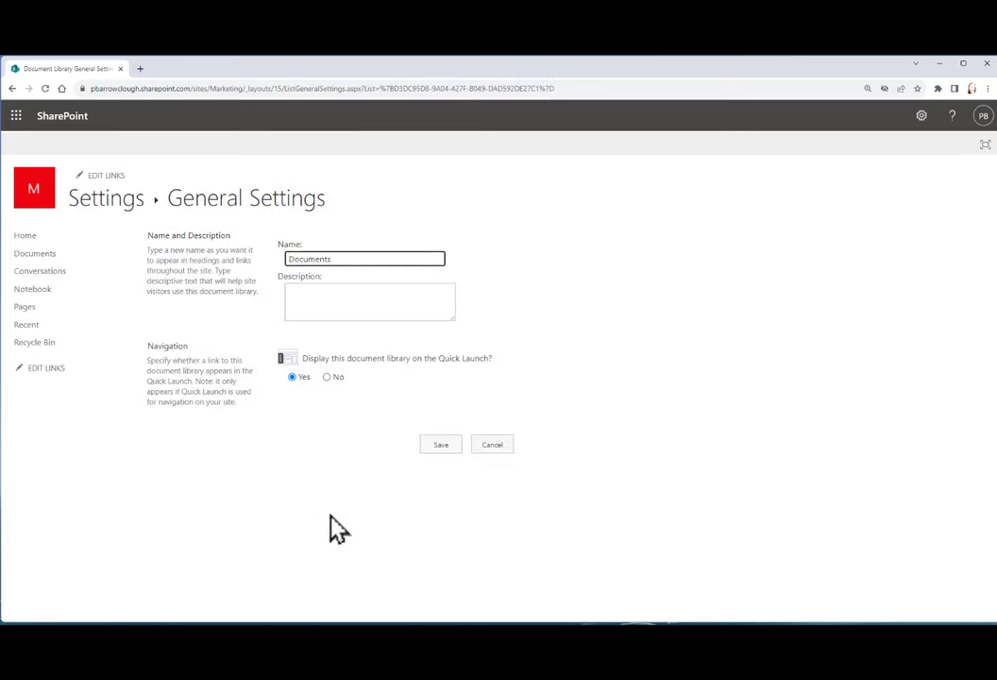
type("Main")
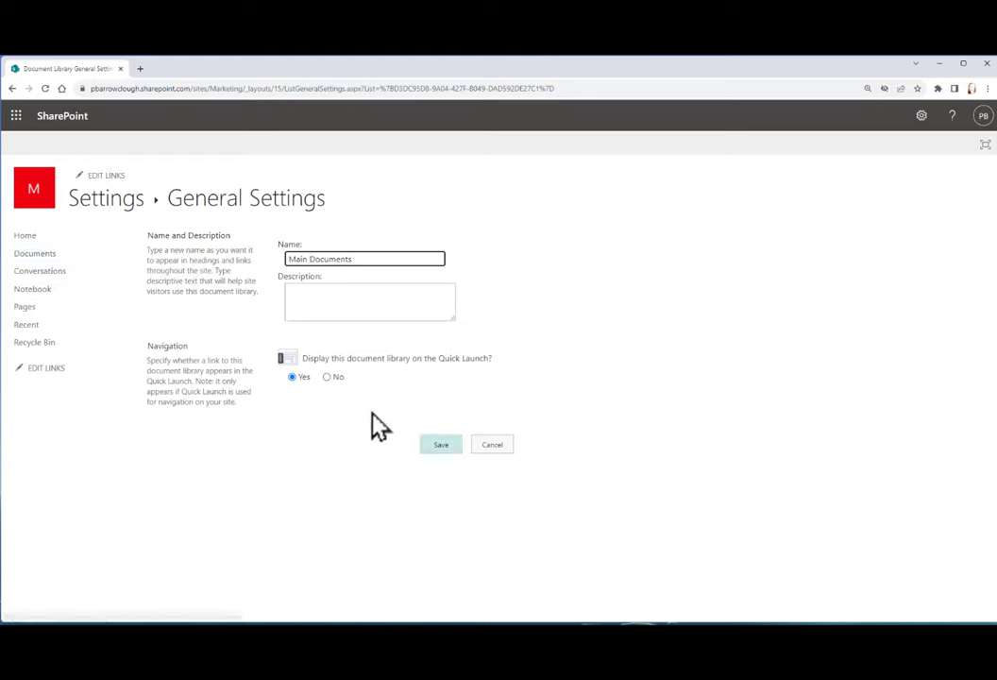
left_click(443, 449)
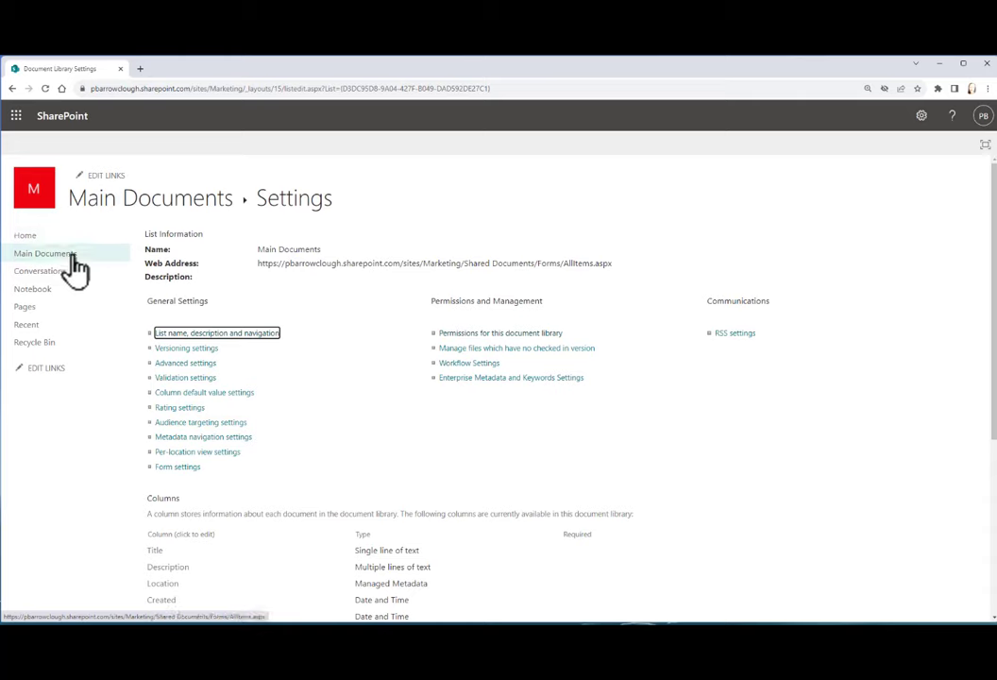
Return to the site contents and check which actions are available for the Form Templates library.
left_click(921, 116)
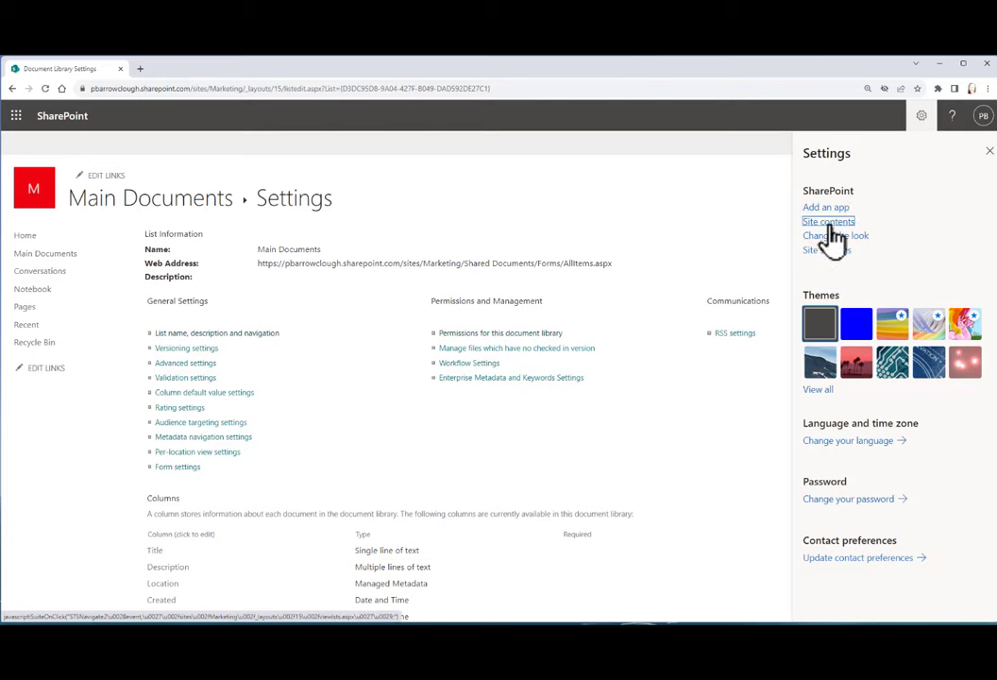
left_click(831, 225)
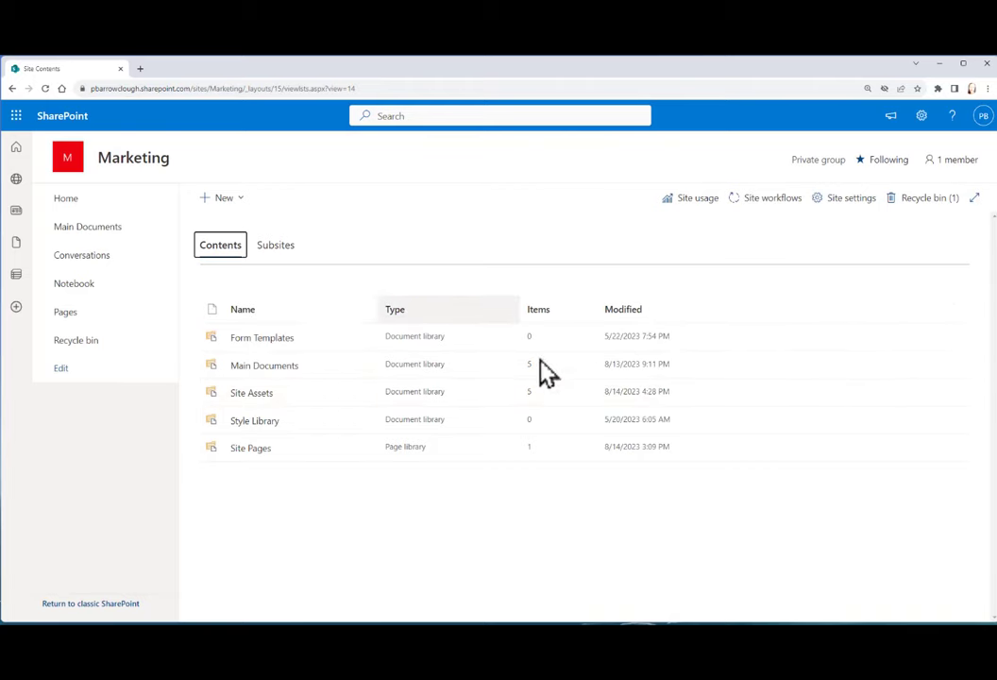
left_click(363, 343)
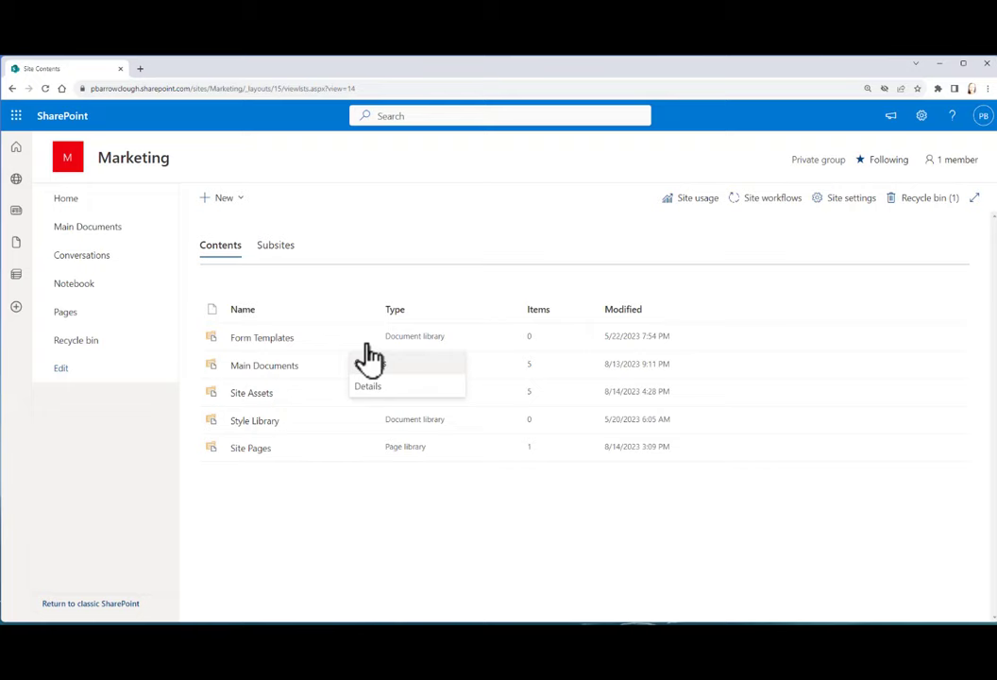
left_click(388, 283)
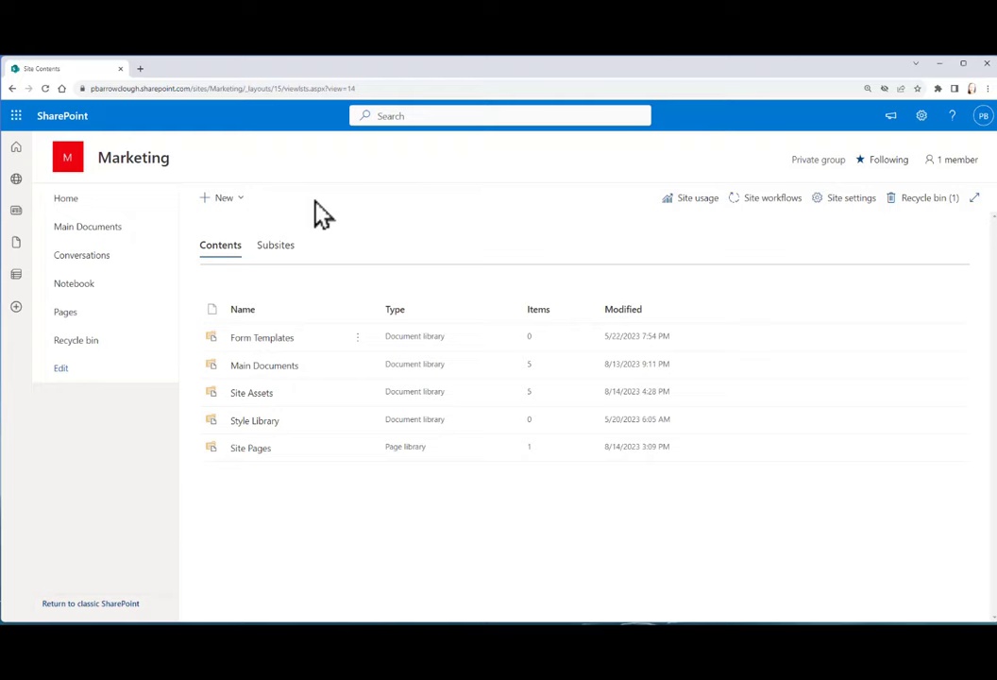
Create a document library named "Videos from US" with the description "Our conferences", shown in the site navigation.
left_click(243, 203)
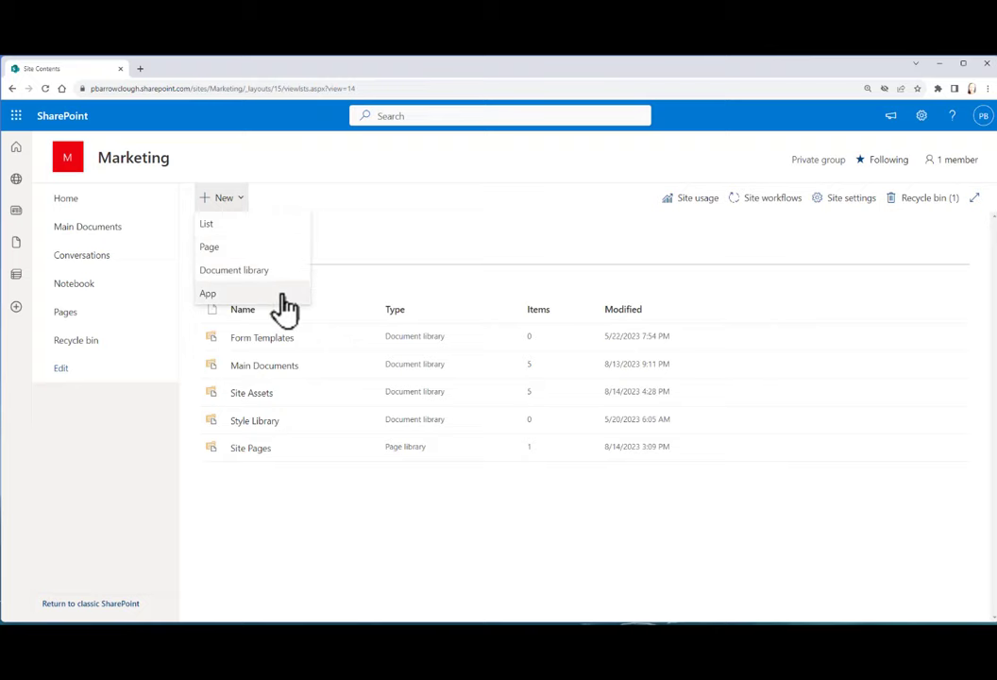
left_click(236, 270)
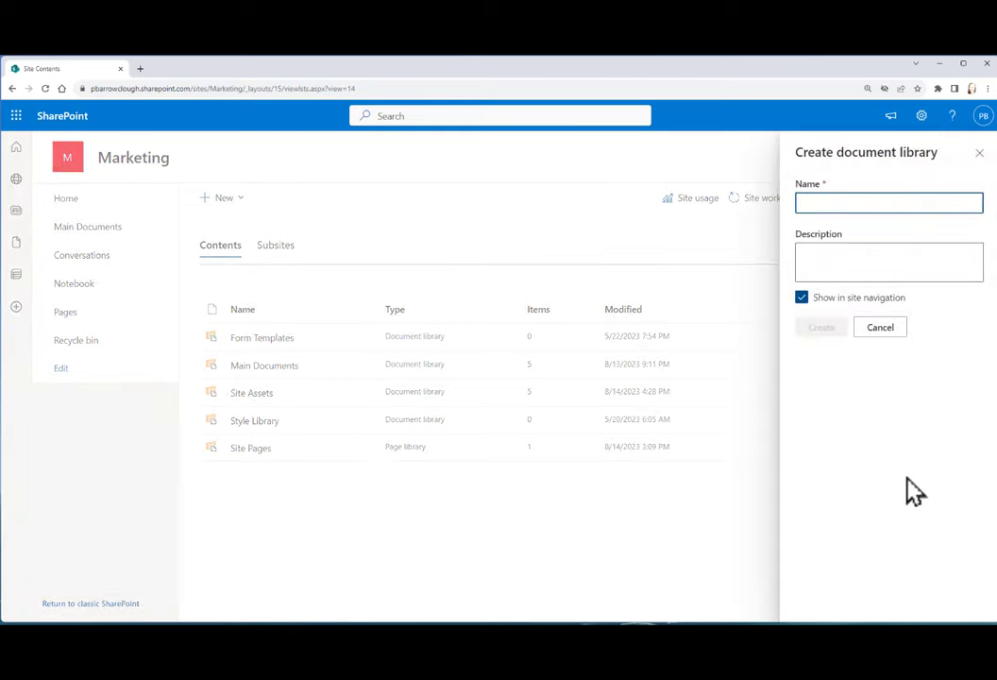
type("Vid")
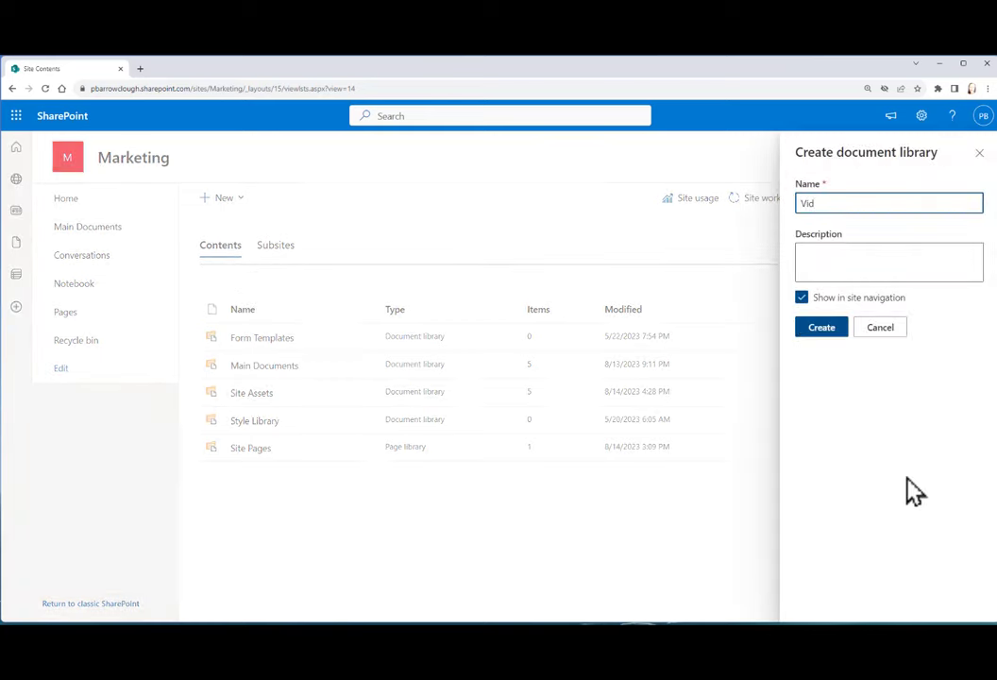
type("eos from US")
left_click(848, 261)
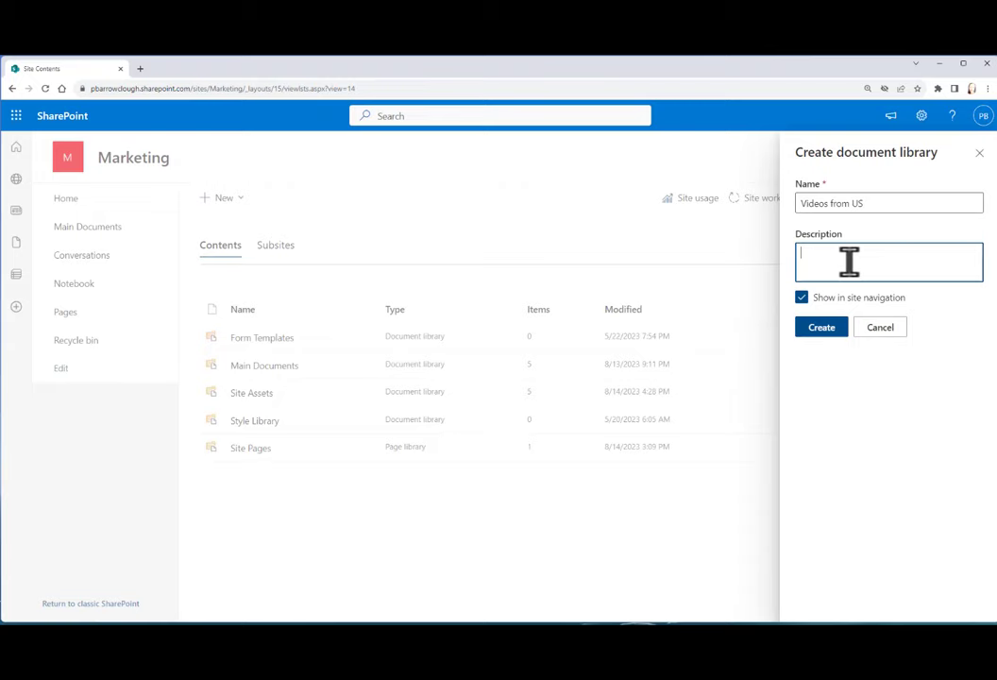
type("Our conferences")
left_click(843, 308)
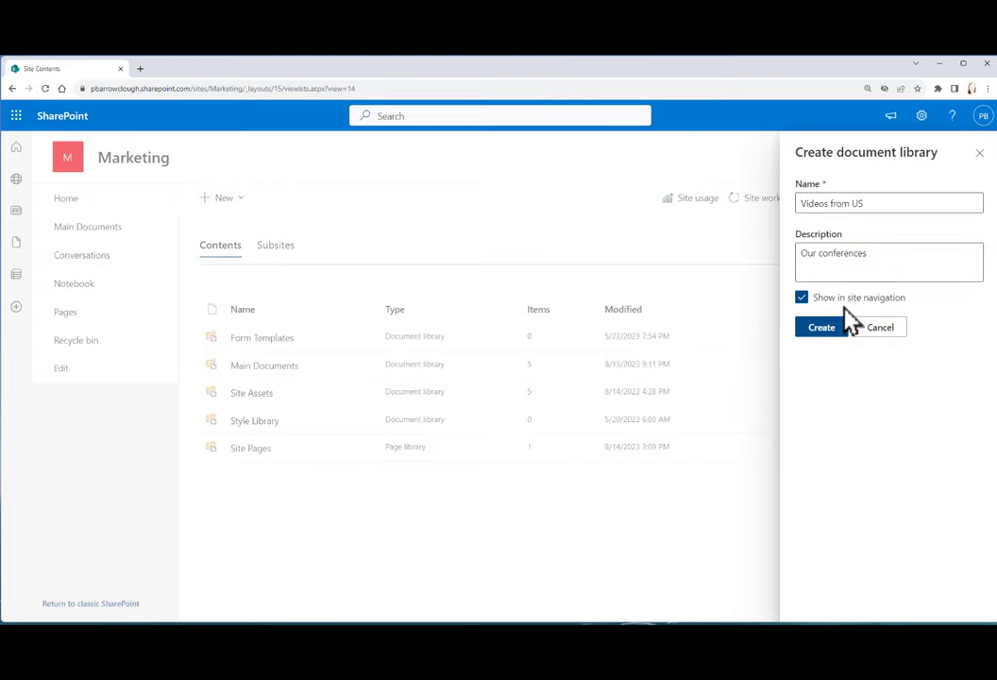
left_click(822, 330)
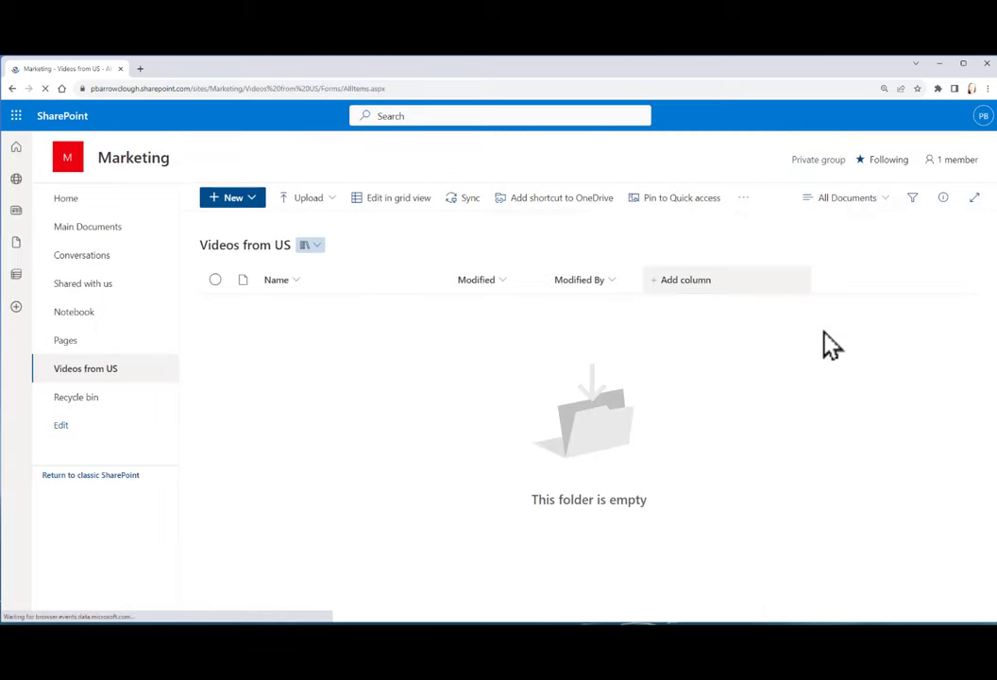
Look at the editing options of the site navigation and cancel without making changes.
left_click(61, 427)
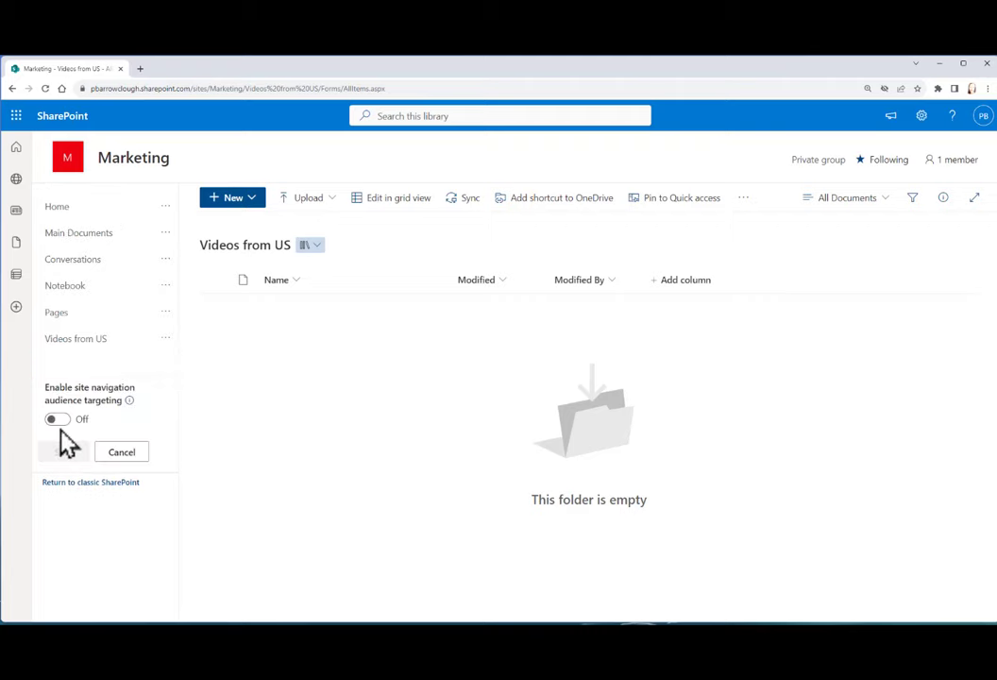
left_click(124, 459)
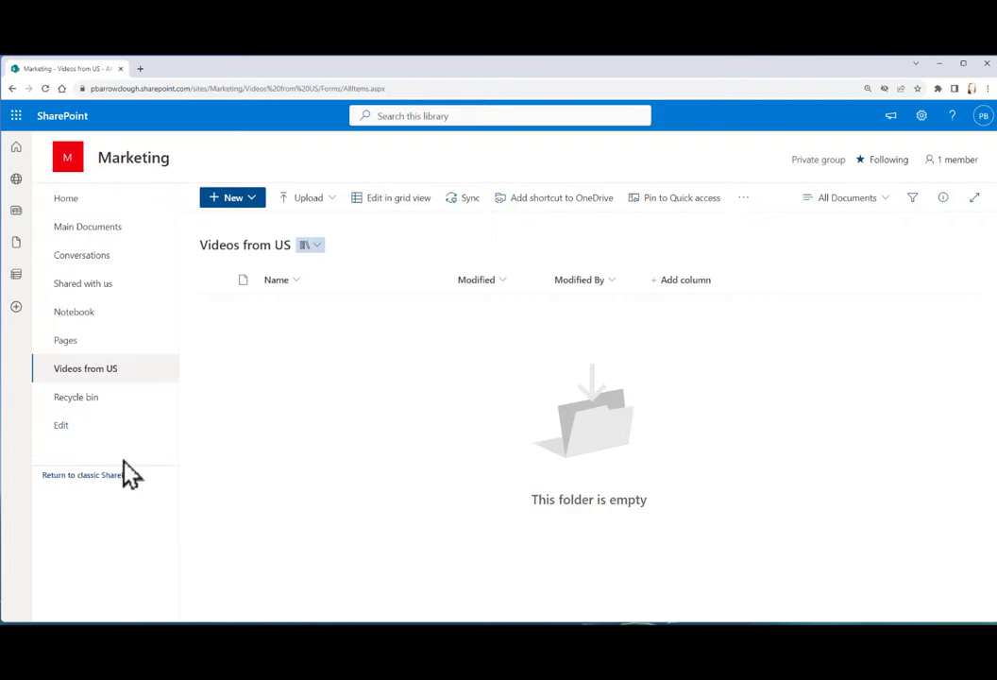